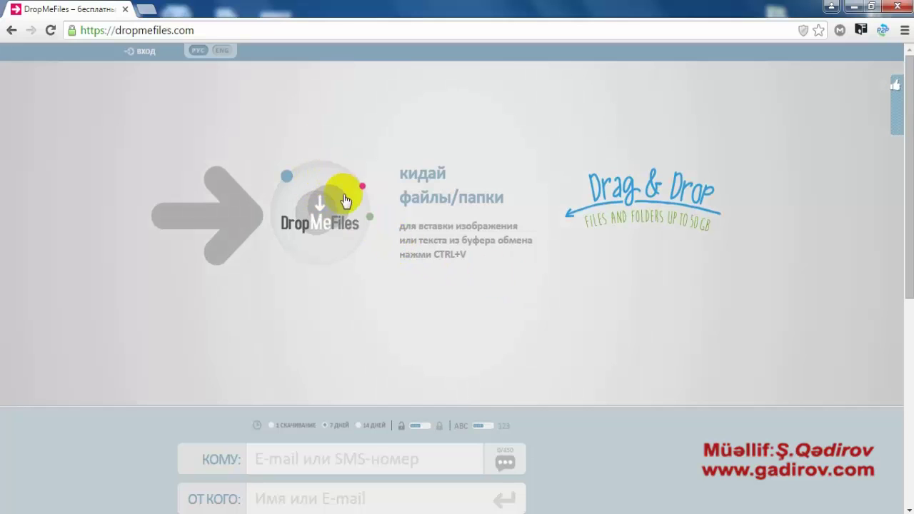
Upload the six documents from '8 saylı…' through 'Elnur muellim Q.doc' in the Erize folder.
left_click(359, 274)
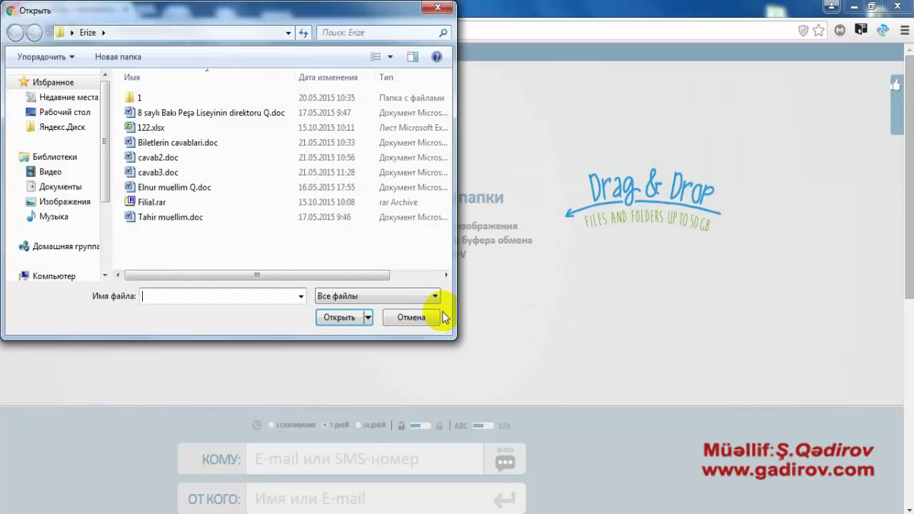
left_click(209, 185)
left_click(204, 113, "shift")
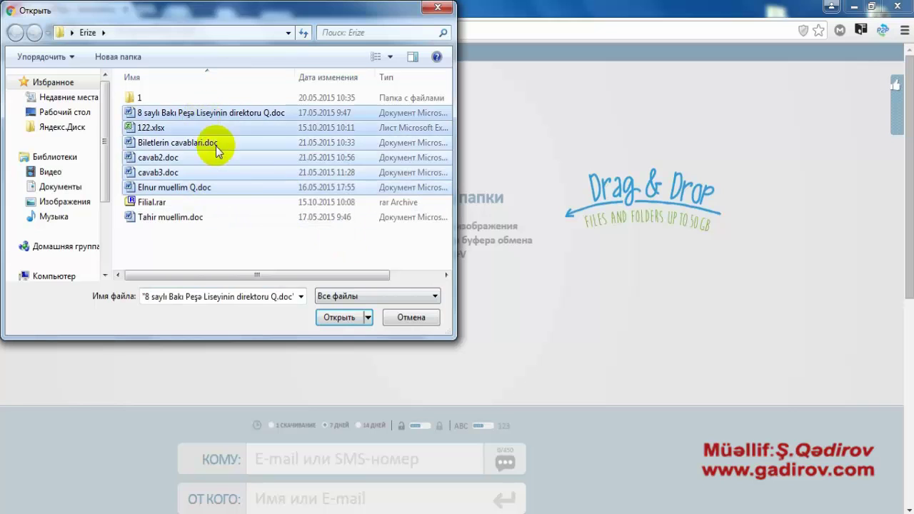
left_click(339, 317)
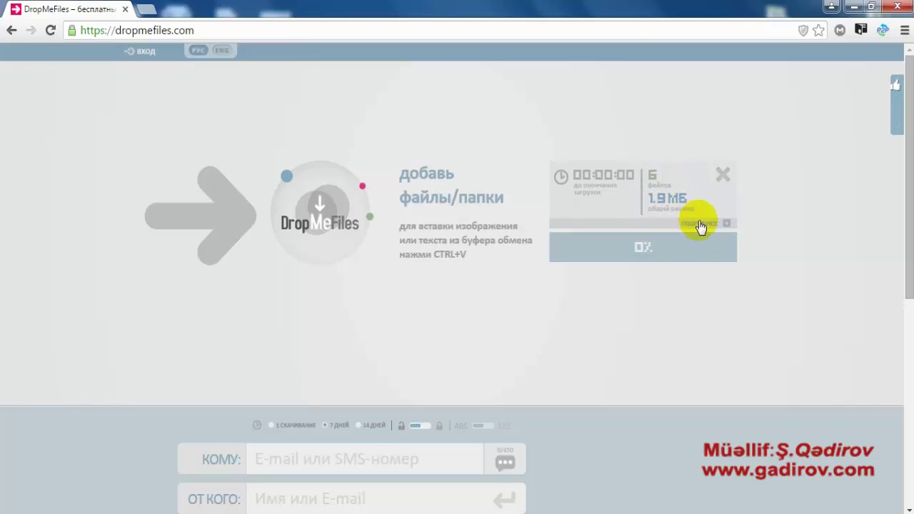
Expand the upload panel (подробнее) to list each uploading file individually.
left_click(723, 227)
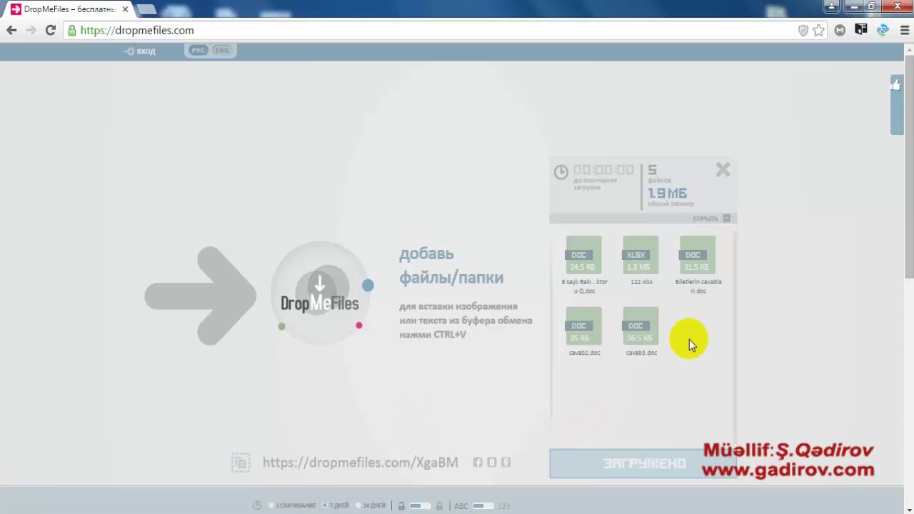
Add the 10.2 MB video 'Dropmefiles sayti ile tanisliq.wmv' from the Desktop to the batch.
left_click(316, 286)
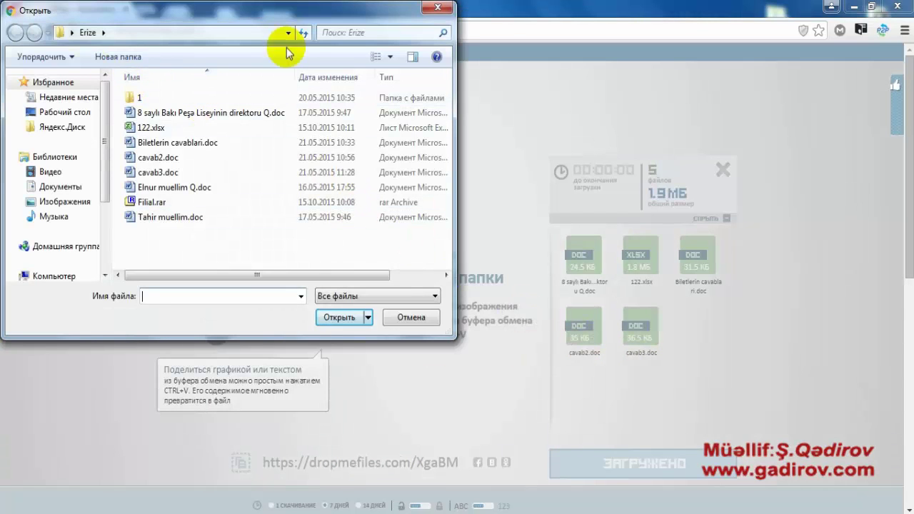
left_click(63, 113)
left_click_drag(450, 131, 450, 211)
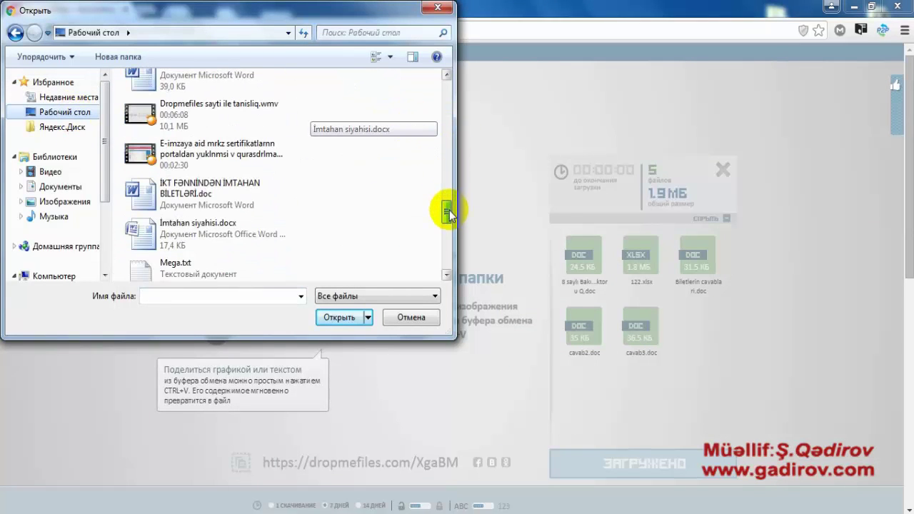
left_click(261, 118)
left_click(354, 323)
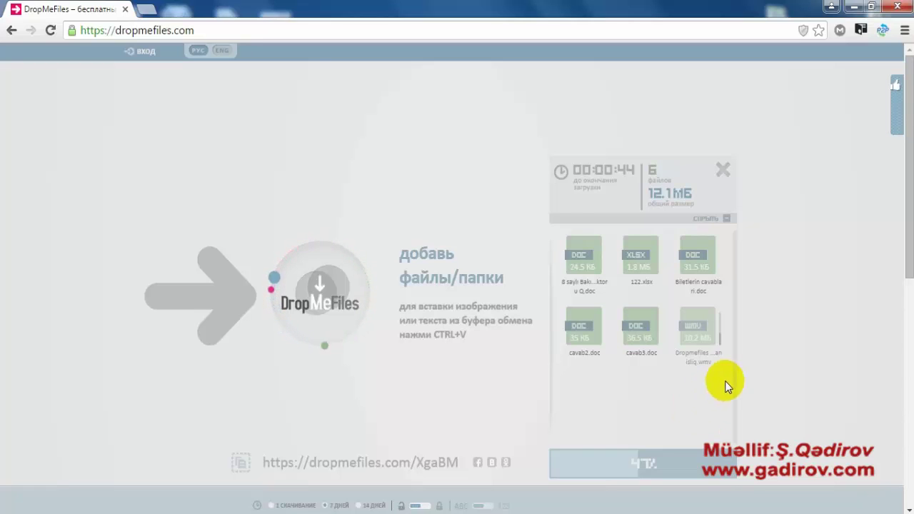
left_click_drag(911, 245, 902, 255)
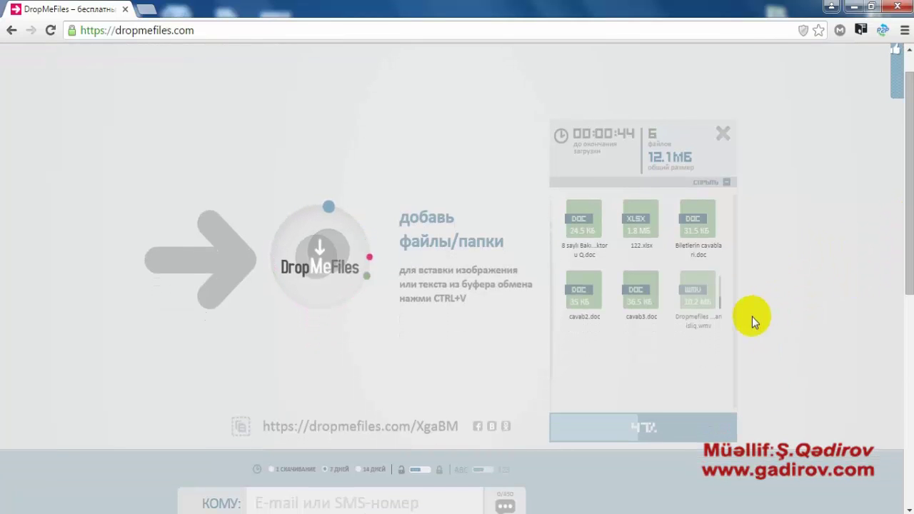